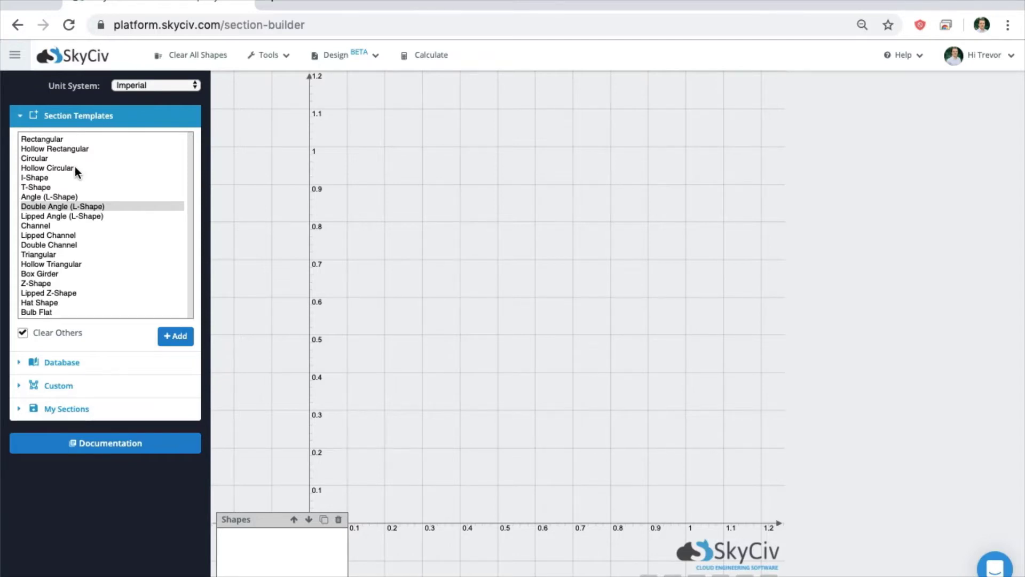
- Preview the Hollow Circular, Lipped Angle, Hollow Triangular and Double Channel templates
double_click(74, 166)
double_click(81, 216)
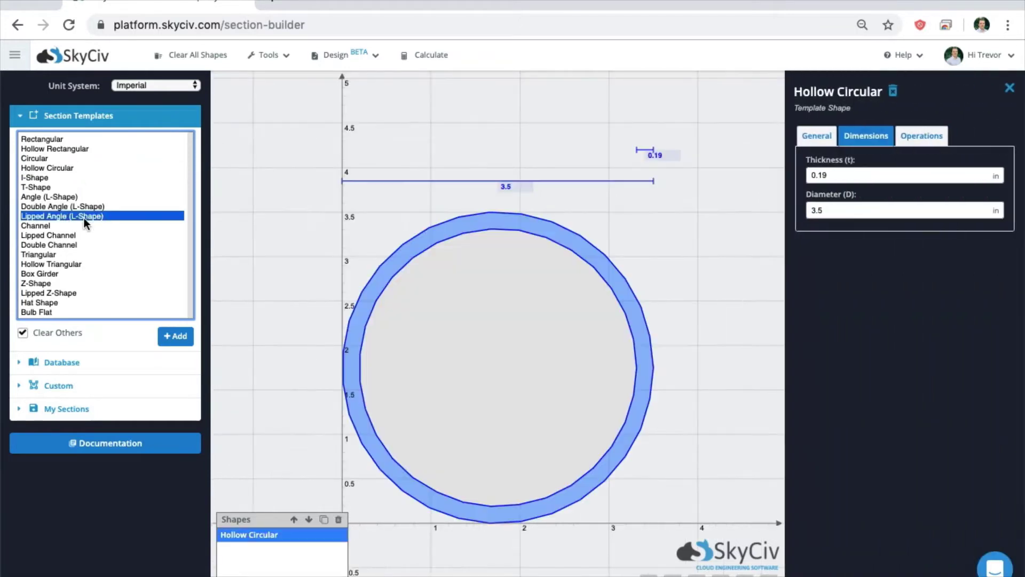
double_click(79, 264)
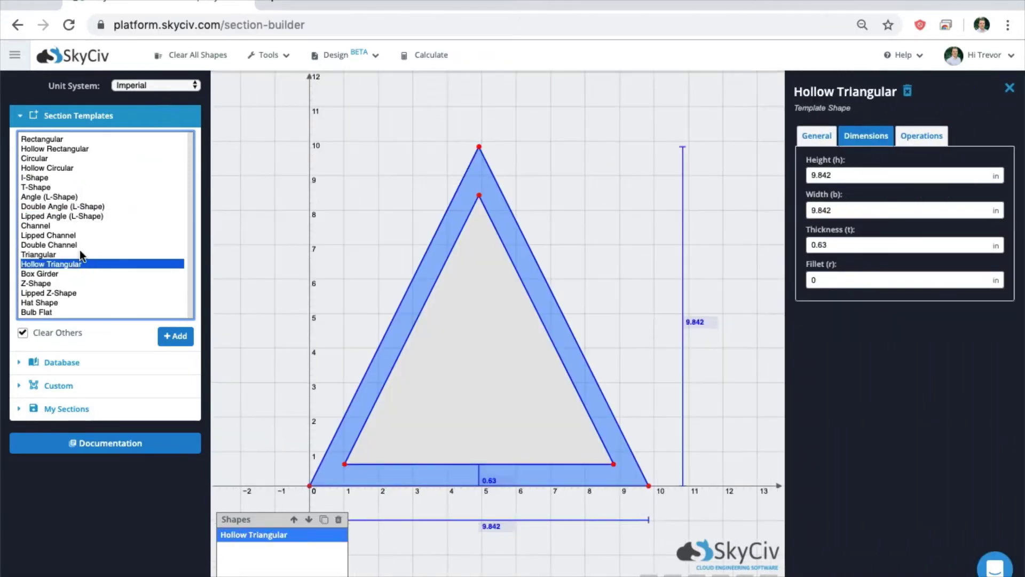
double_click(80, 244)
double_click(81, 216)
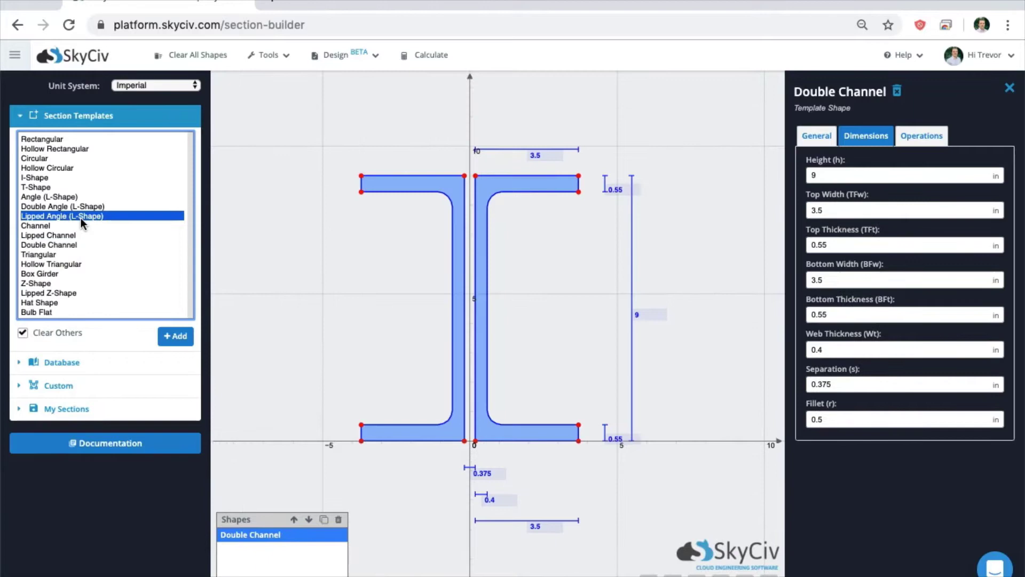
- Load W16x45, W16x57 and finally W14x665 from the AISC W-shape database
click(69, 365)
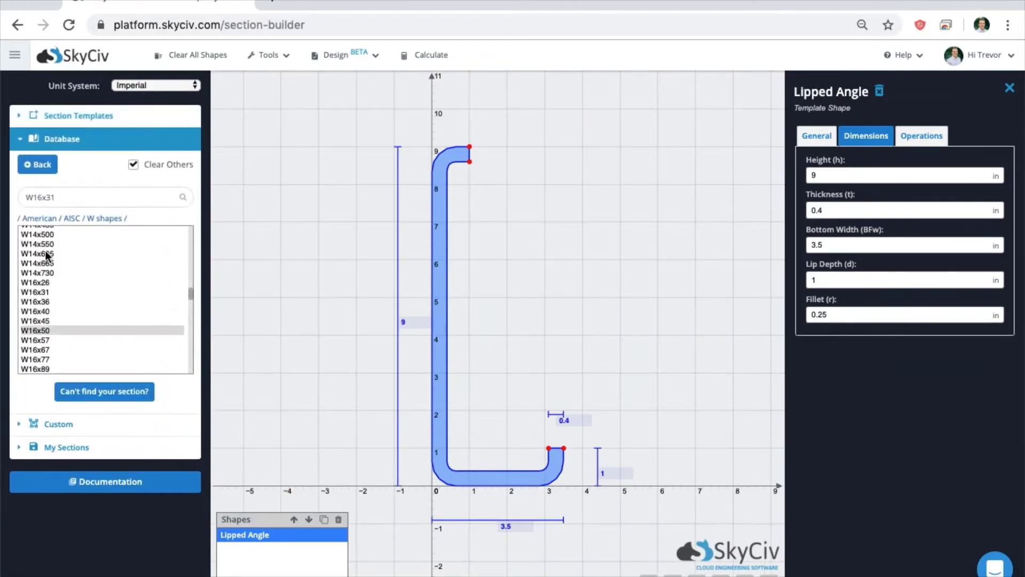
double_click(55, 322)
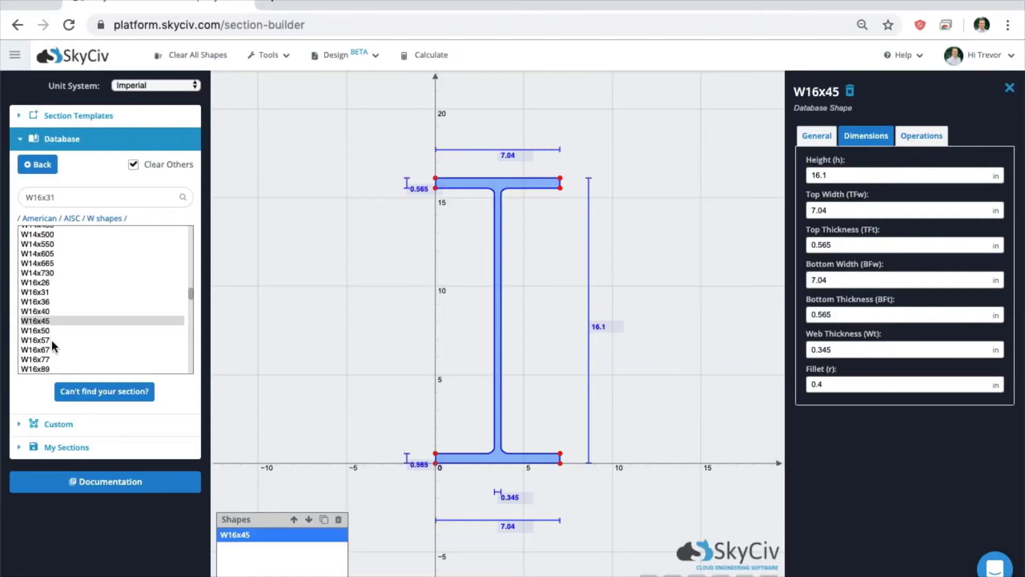
double_click(53, 341)
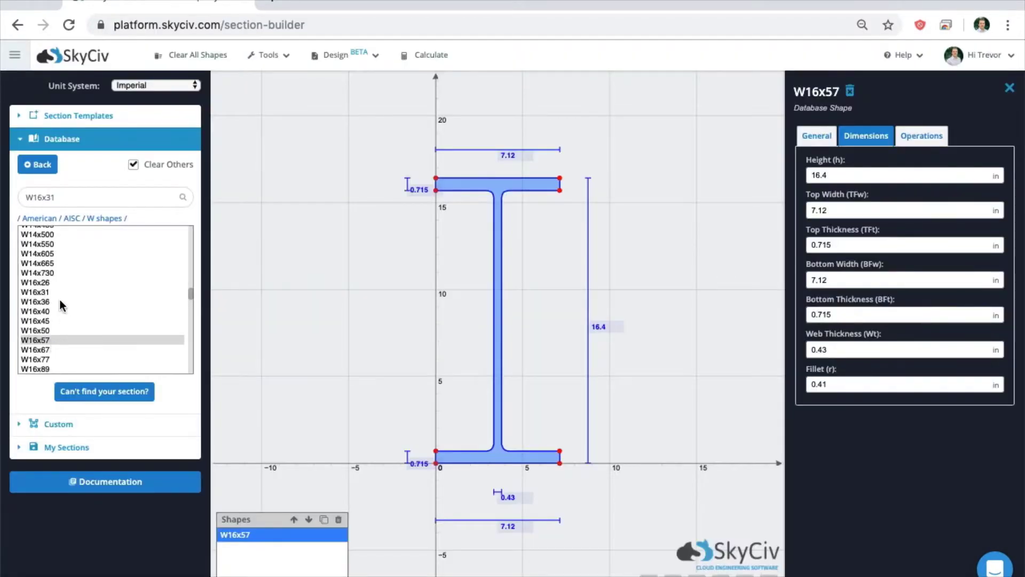
double_click(62, 263)
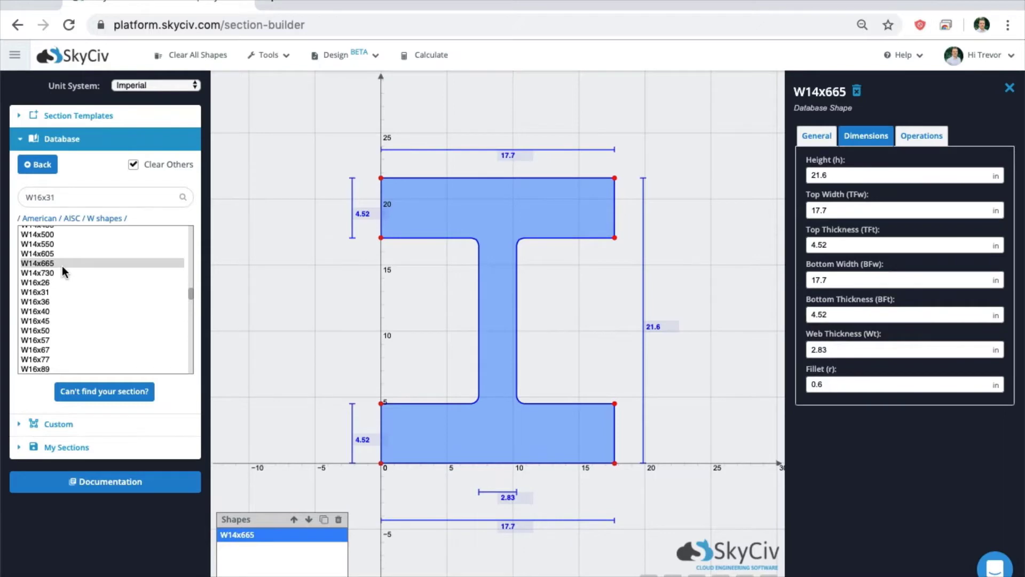
click(57, 423)
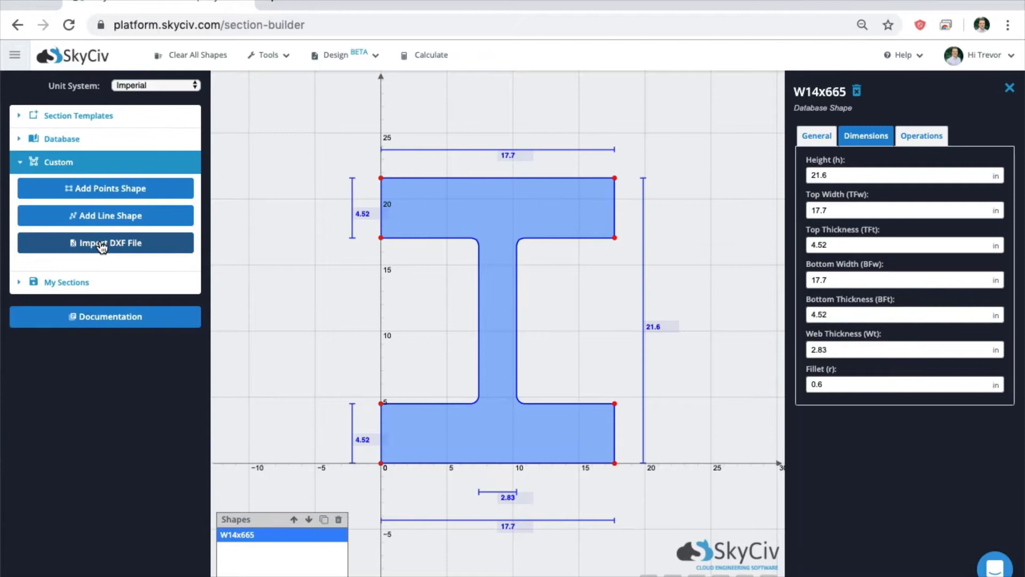
- Add a custom hexagonal points shape, move it up-left, and select its point coordinates
click(106, 192)
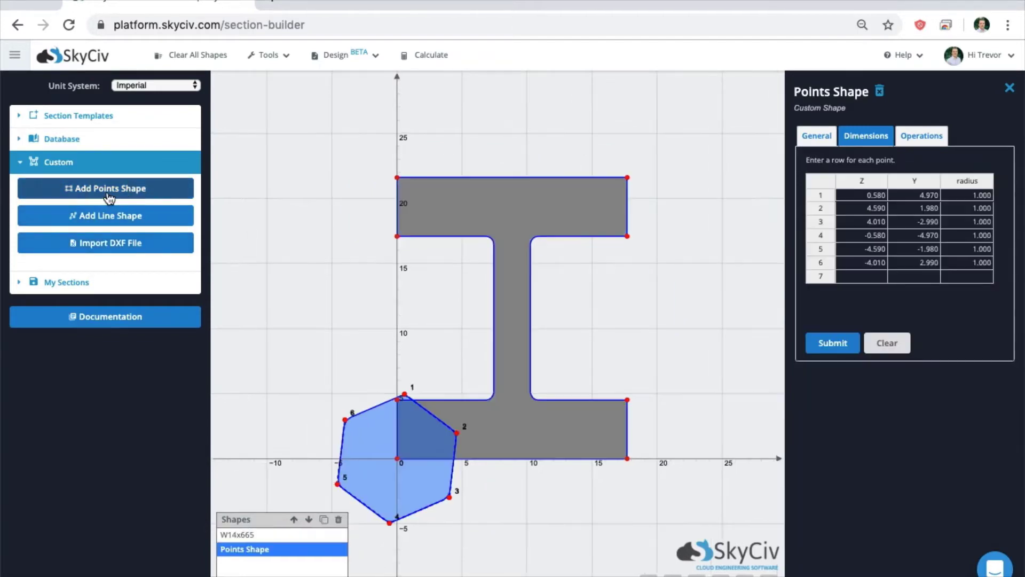
drag(376, 426, 515, 300)
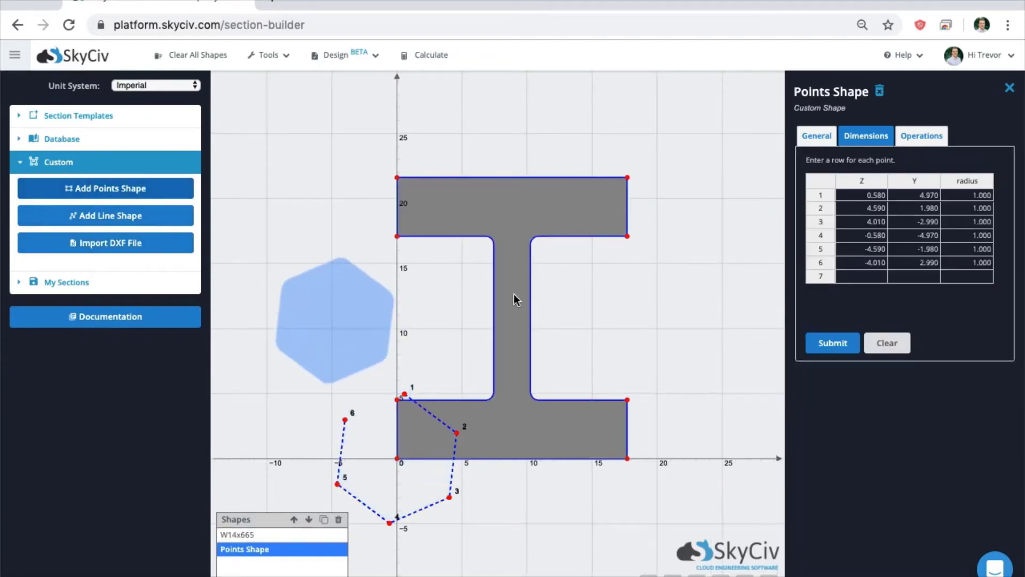
drag(876, 197, 968, 267)
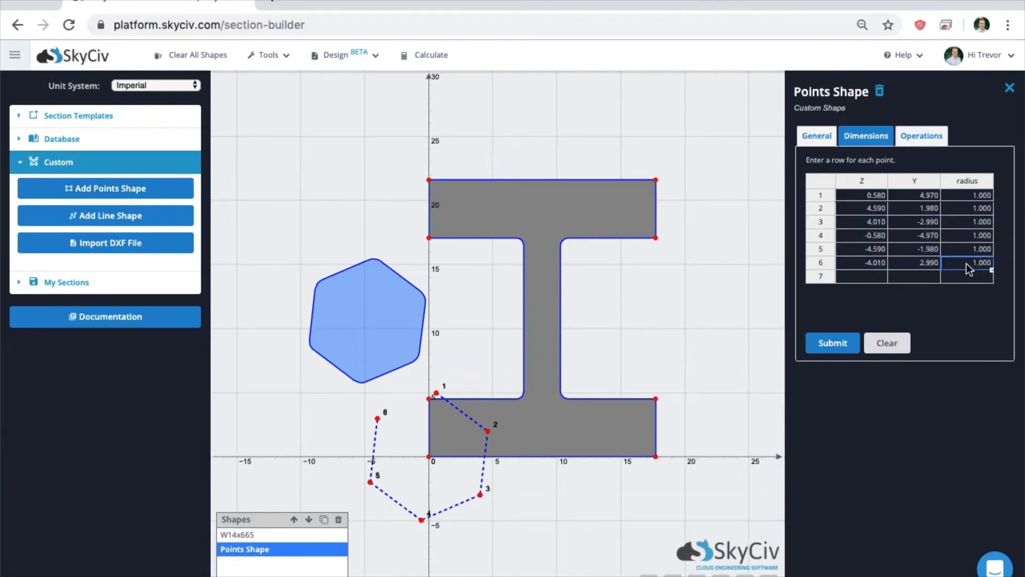
- Select all six hexagon point coordinates, then clear the shapes and reopen the W-shape database
click(876, 206)
click(873, 196)
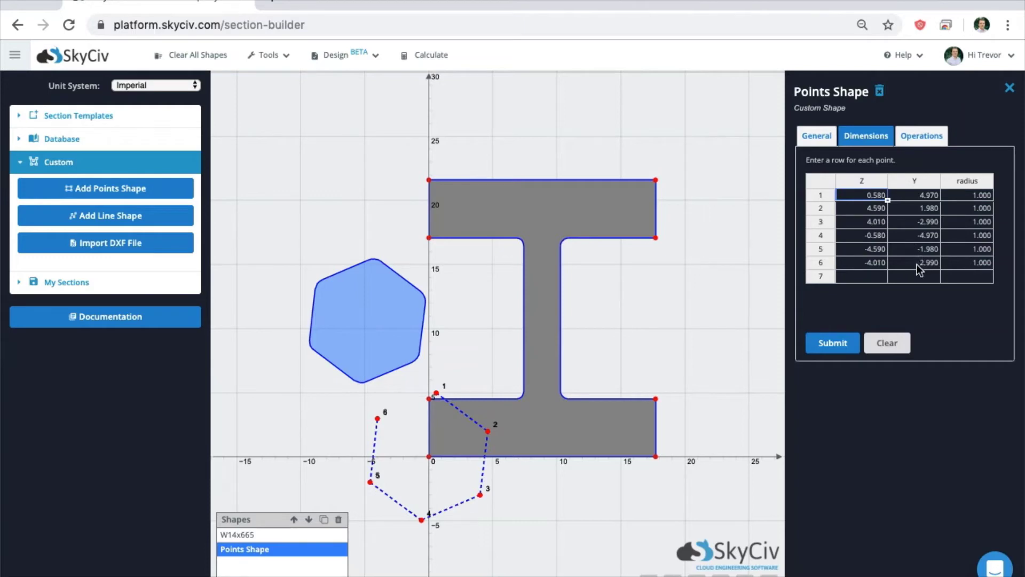
click(869, 196)
drag(869, 195, 957, 268)
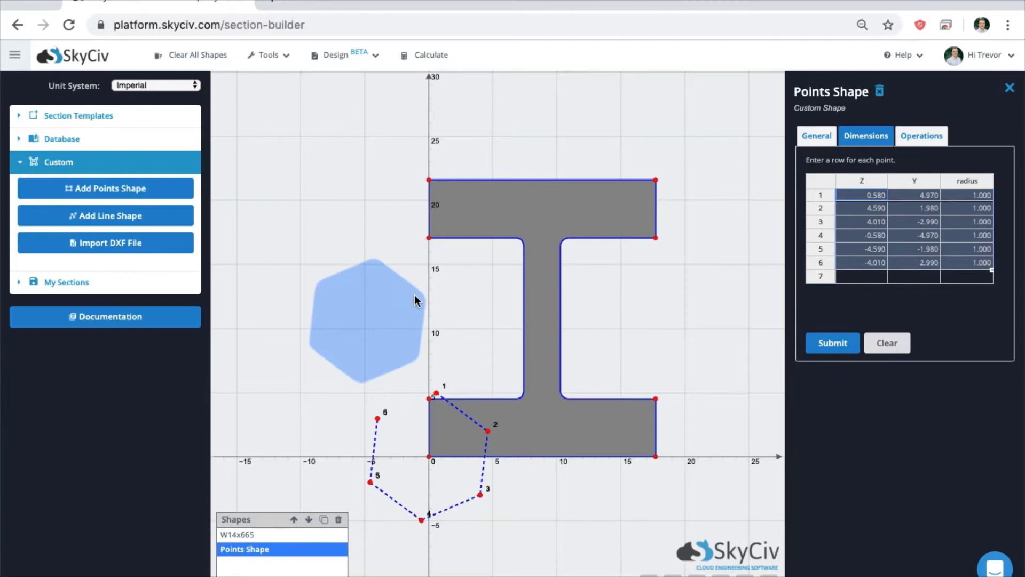
click(137, 221)
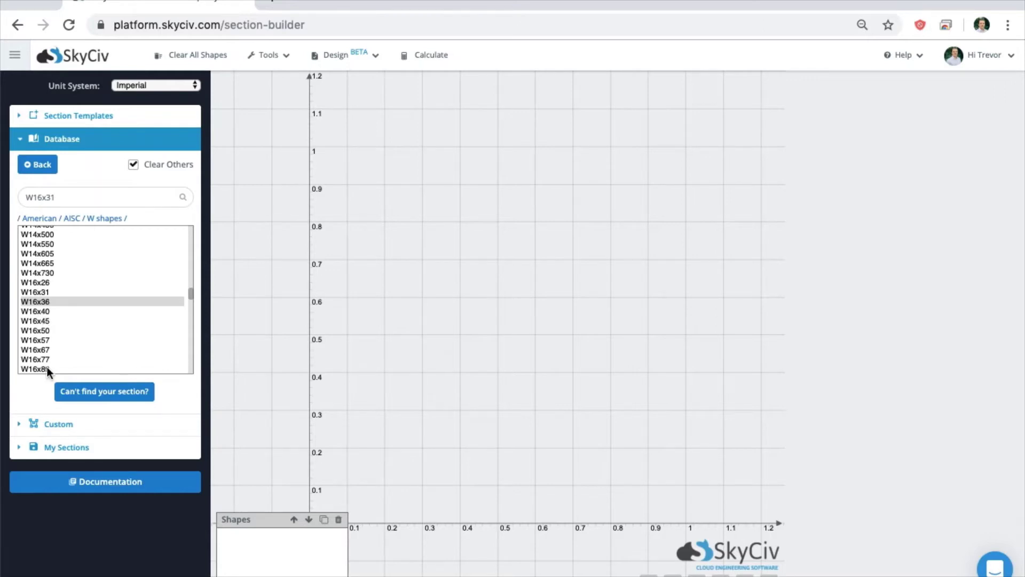
- Load the W16x40 I-beam from the database and expand Section Templates
click(46, 312)
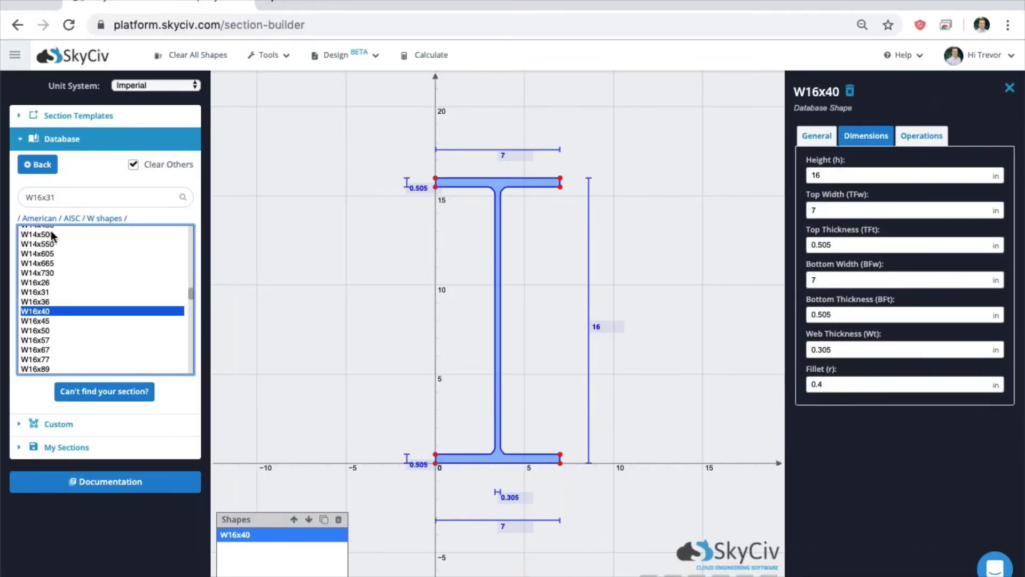
click(152, 122)
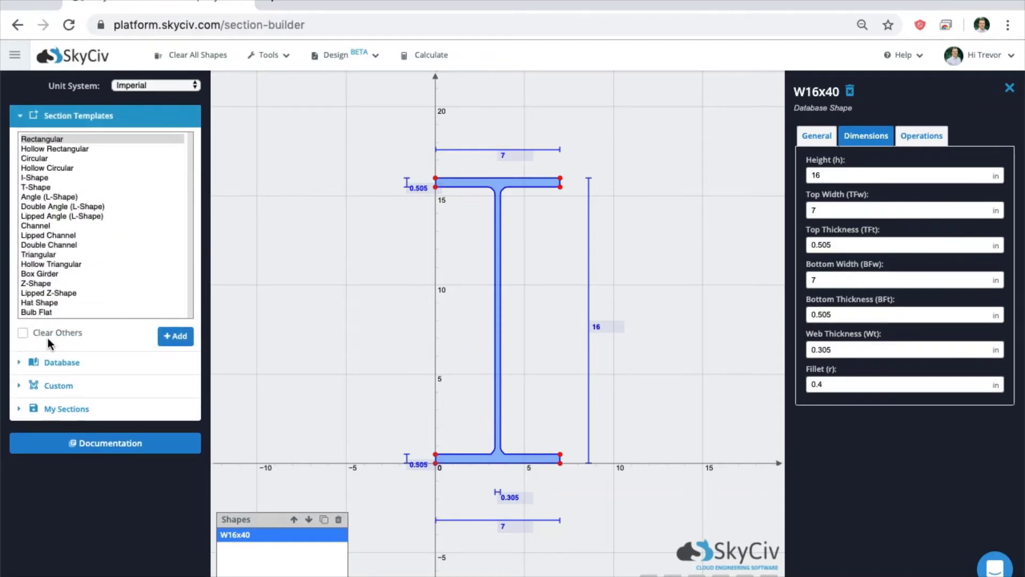
- Add a Rectangular template shape and place it to the right of the W16x40 beam
click(54, 137)
double_click(54, 137)
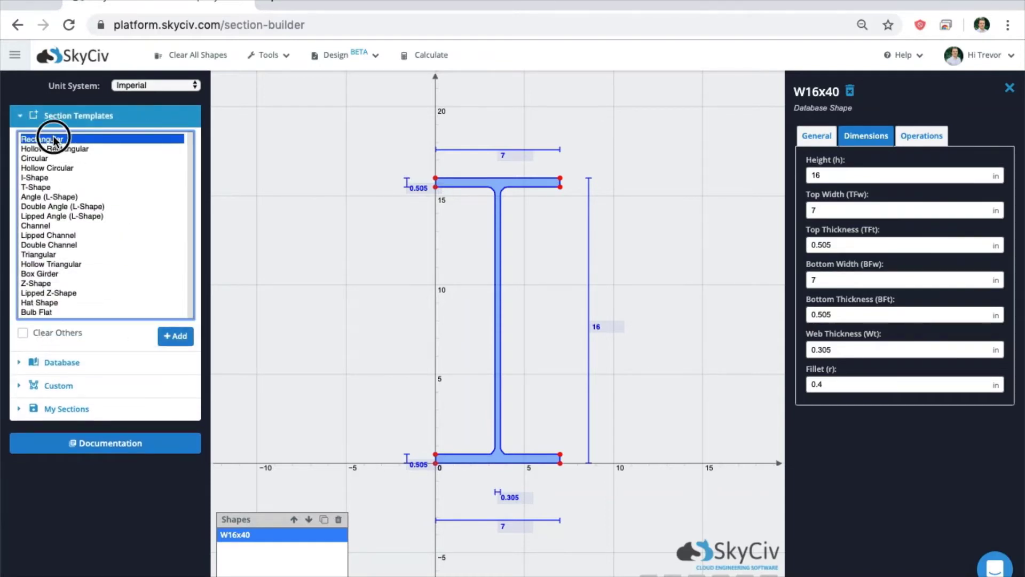
drag(442, 366, 598, 330)
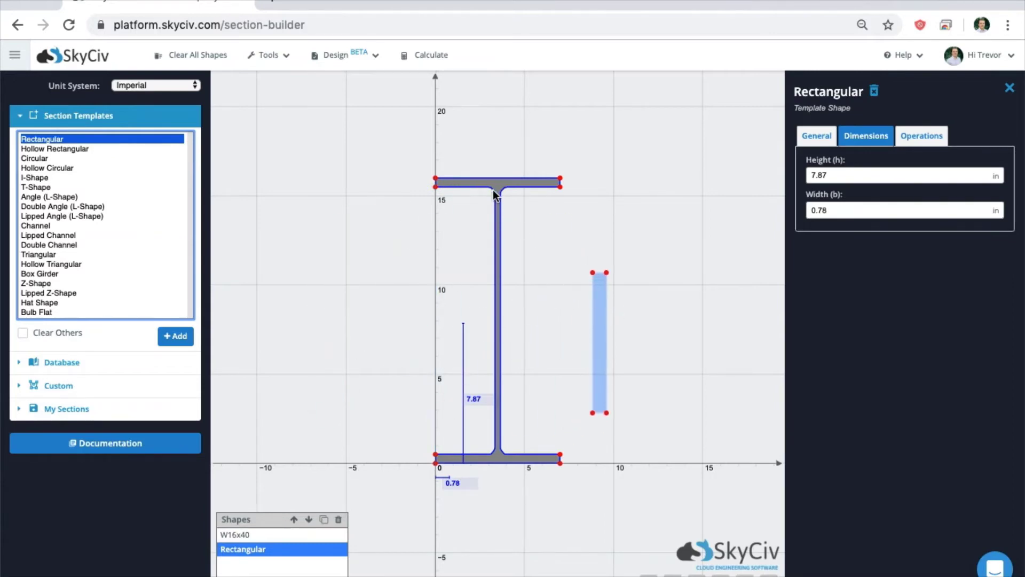
mouse_move(494, 182)
mouse_down()
mouse_move(317, 219)
mouse_move(476, 185)
mouse_up()
click(917, 140)
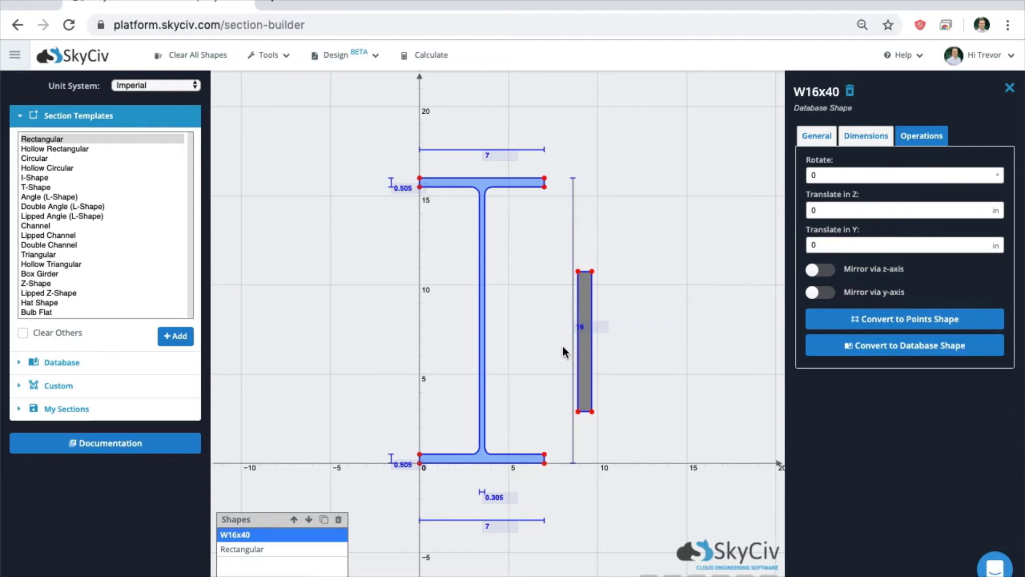
- Translate the W16x40 beam to Z -3.5 to centre it on the vertical axis
double_click(869, 205)
text(-3.5)
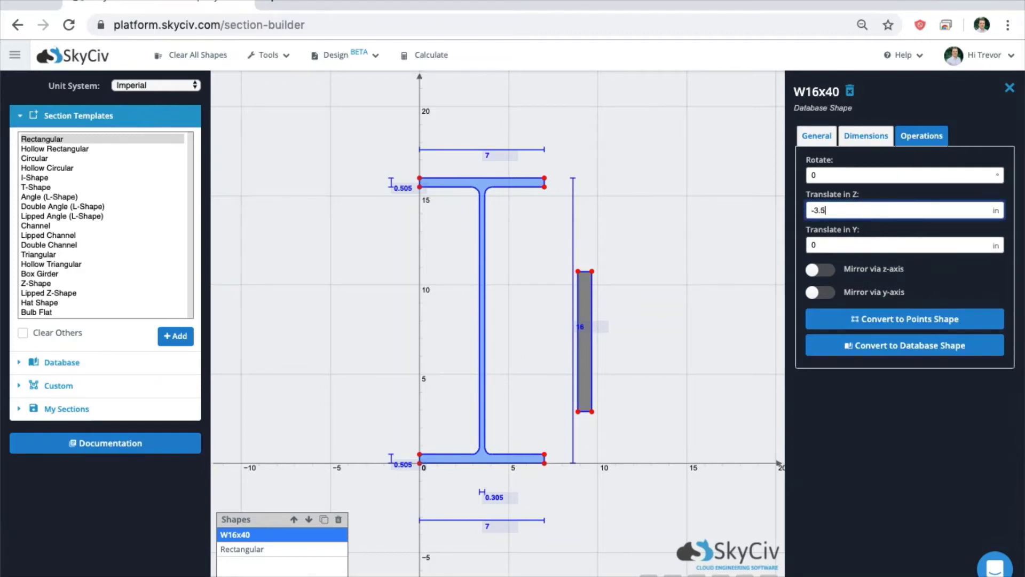
double_click(866, 243)
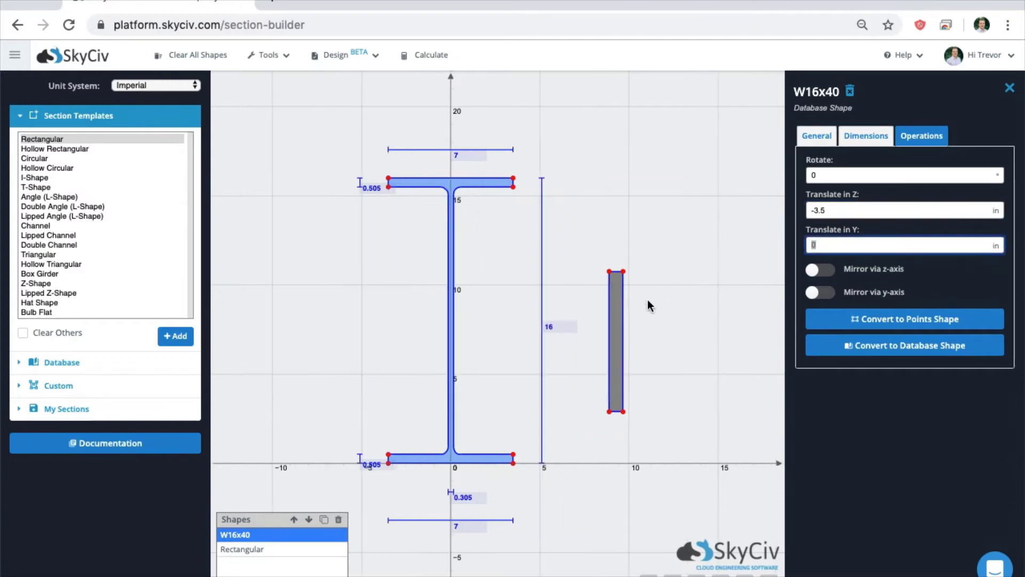
- Move the rectangle onto the beam's web with Translate Z 0 and Y 0
drag(619, 312, 602, 316)
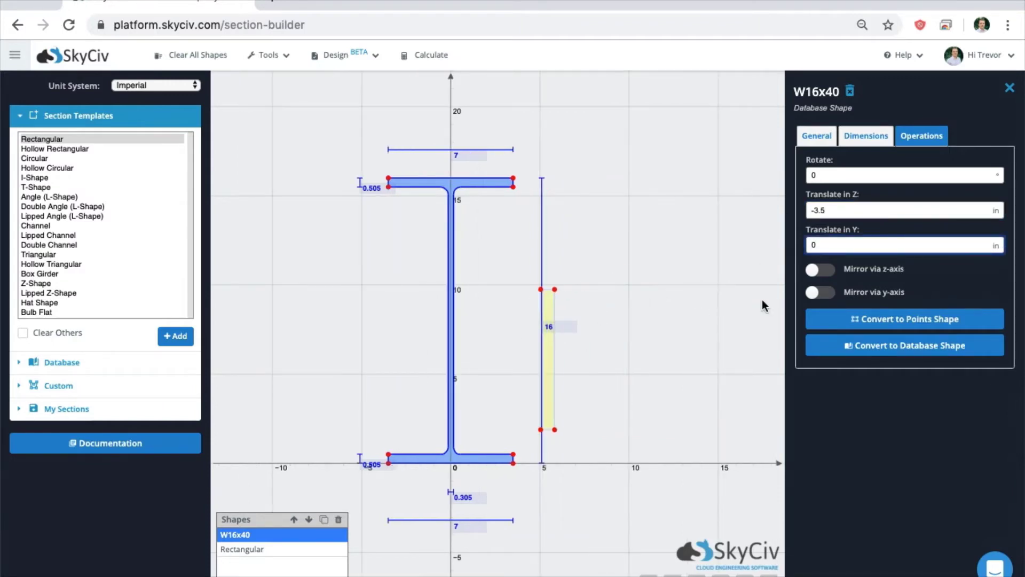
click(833, 210)
key(BackSpace)
key(BackSpace)
key(BackSpace)
key(BackSpace)
key(BackSpace)
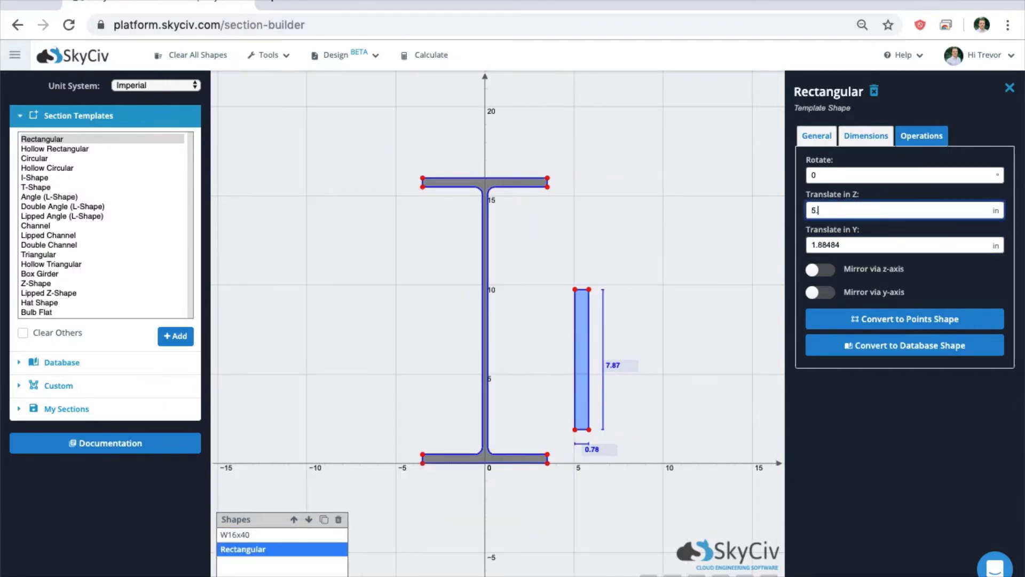
key(BackSpace)
key(BackSpace)
text(0)
click(865, 240)
click(814, 245)
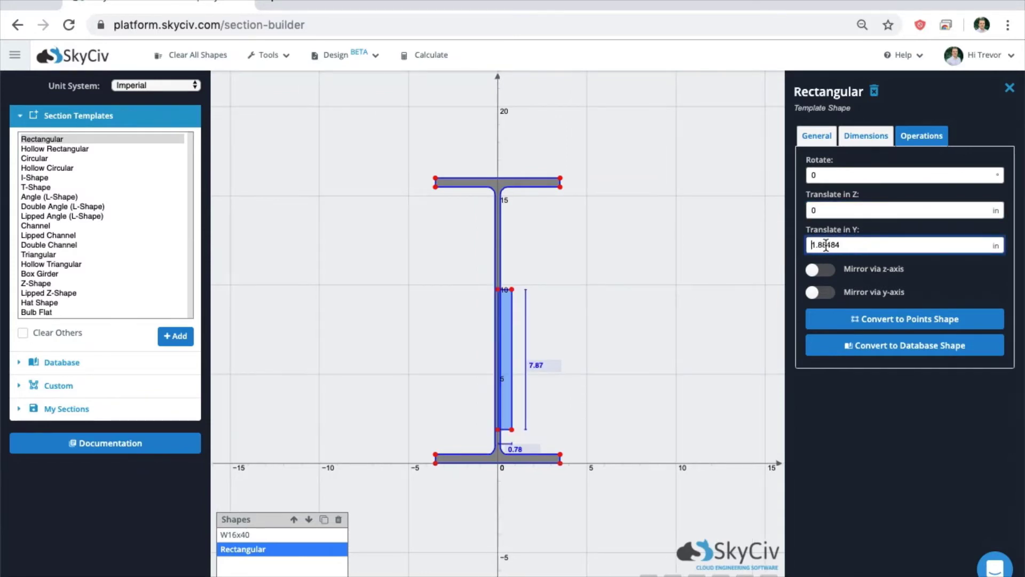
key(ctrl+a)
text(0)
- Commit the Y offset and resize the rectangle to height 0.25 in and width 10 in
key(Return)
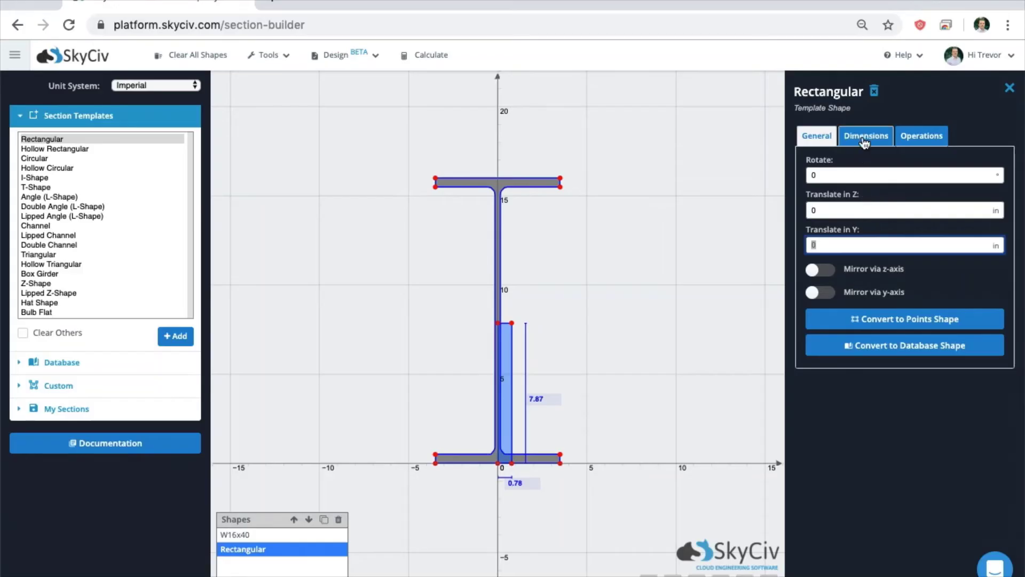
click(865, 137)
click(830, 176)
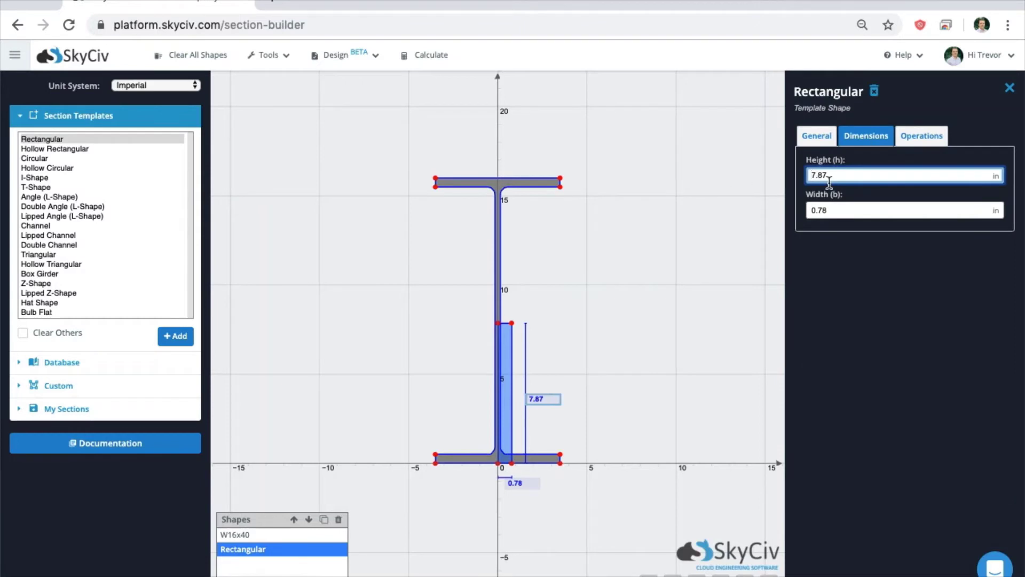
drag(829, 183, 794, 184)
text(10)
key(Tab)
text(0.25)
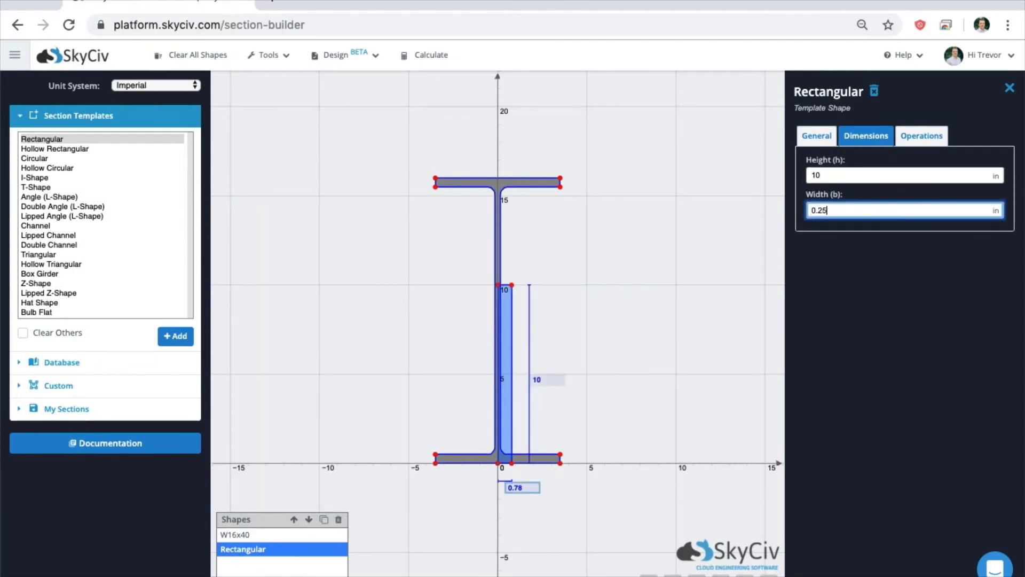
key(shift+Tab)
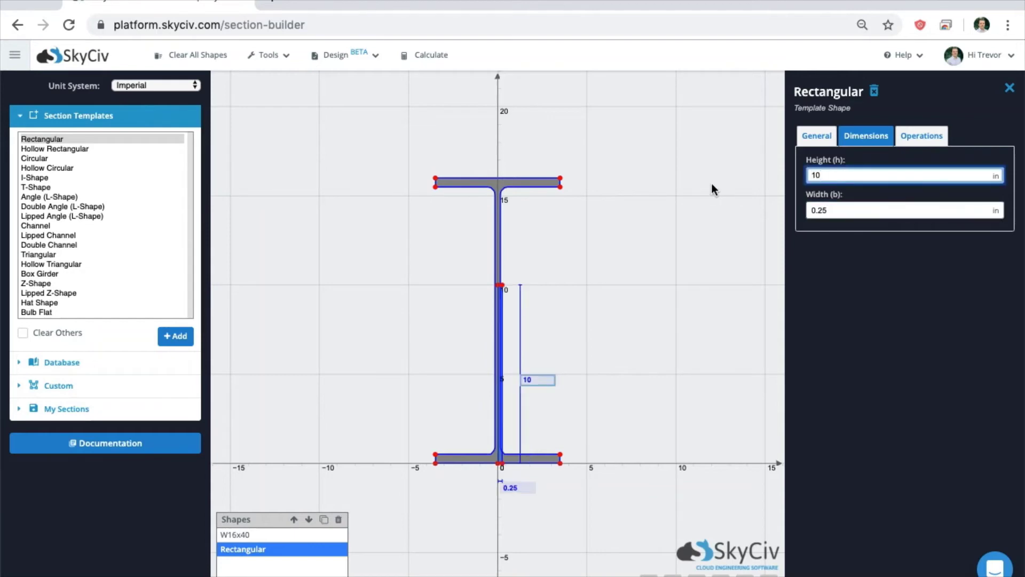
text(0.25)
key(Tab)
text(10)
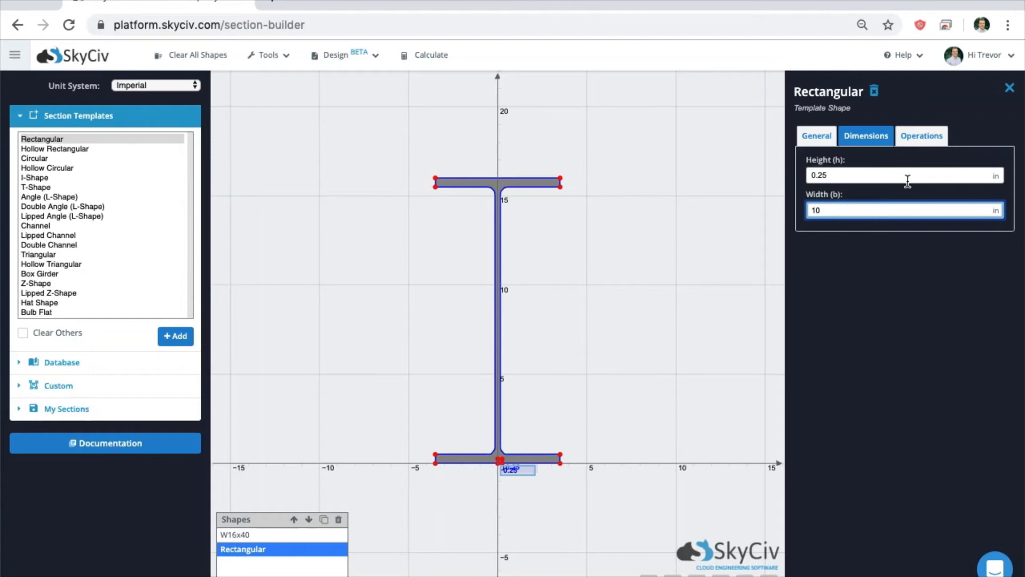
key(shift+Tab)
click(920, 140)
- Translate the plate to Z -5 and Y -0.25, centring it under the bottom flange
double_click(851, 213)
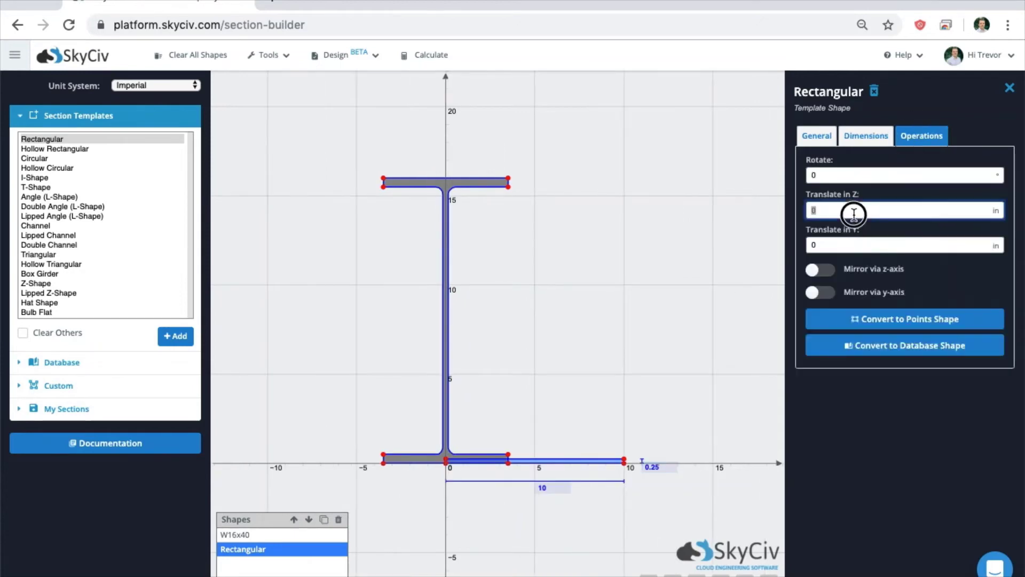
text(-5)
double_click(885, 244)
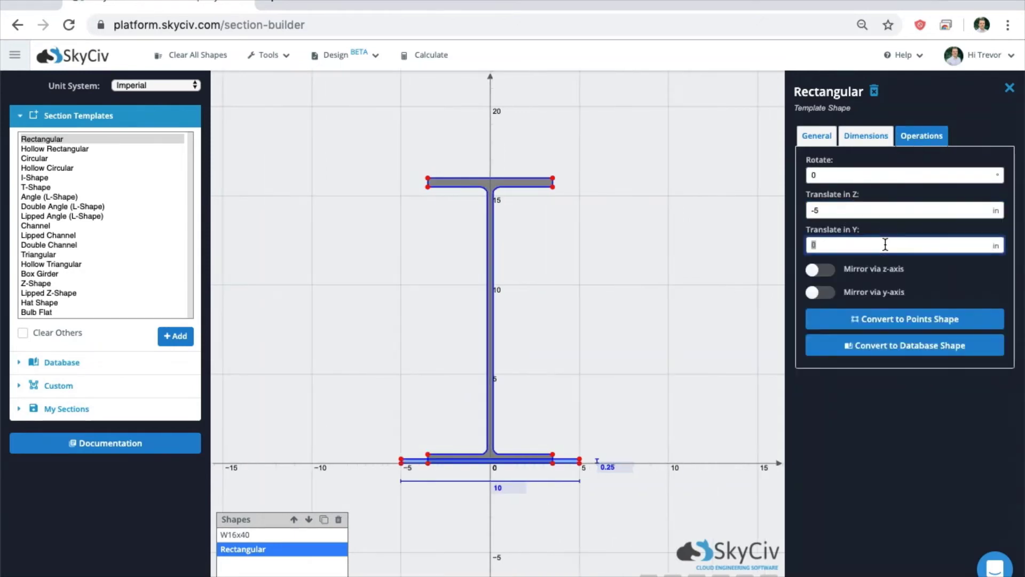
text(-0.25)
double_click(883, 211)
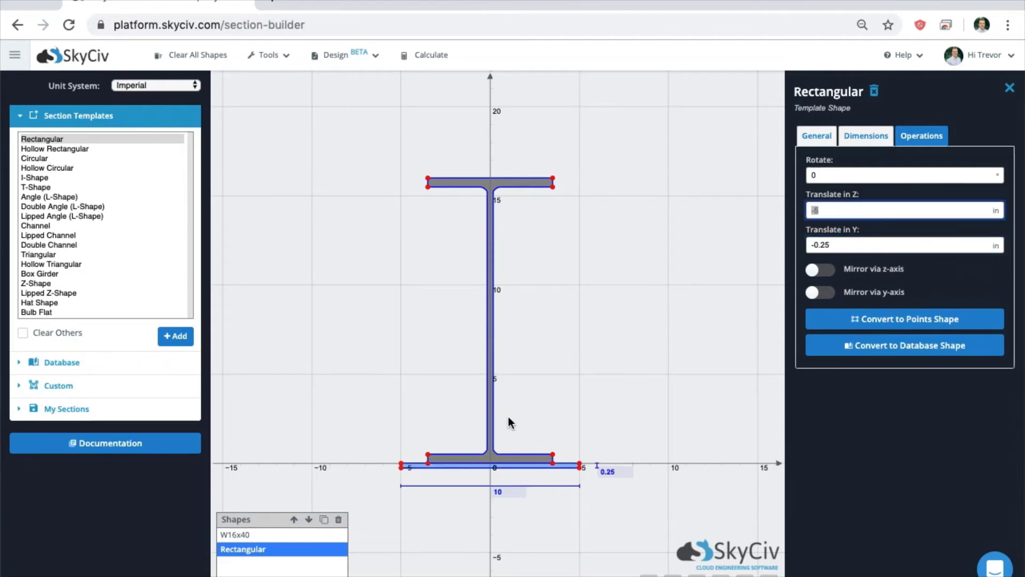
click(567, 390)
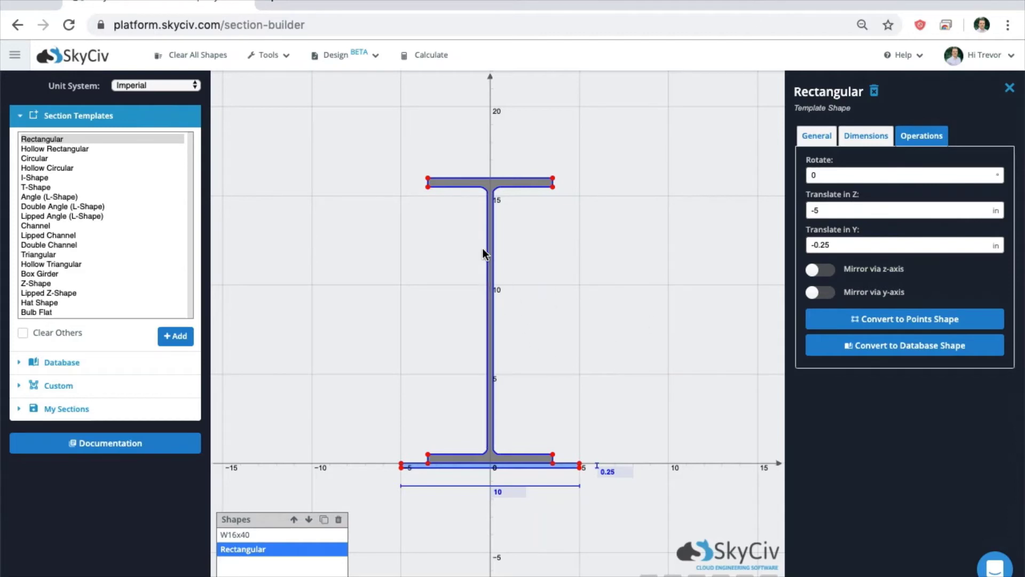
click(492, 217)
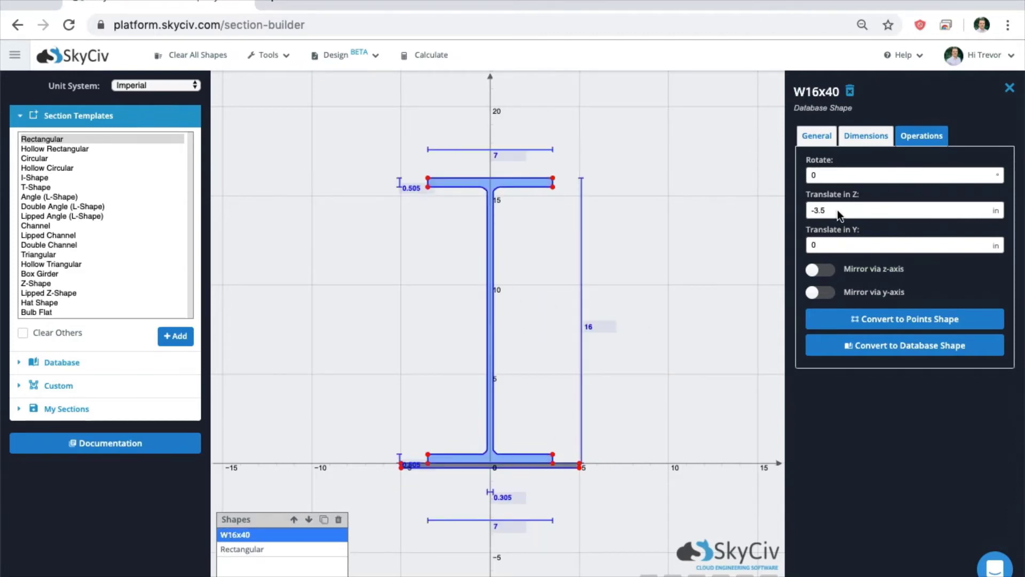
click(817, 136)
click(868, 203)
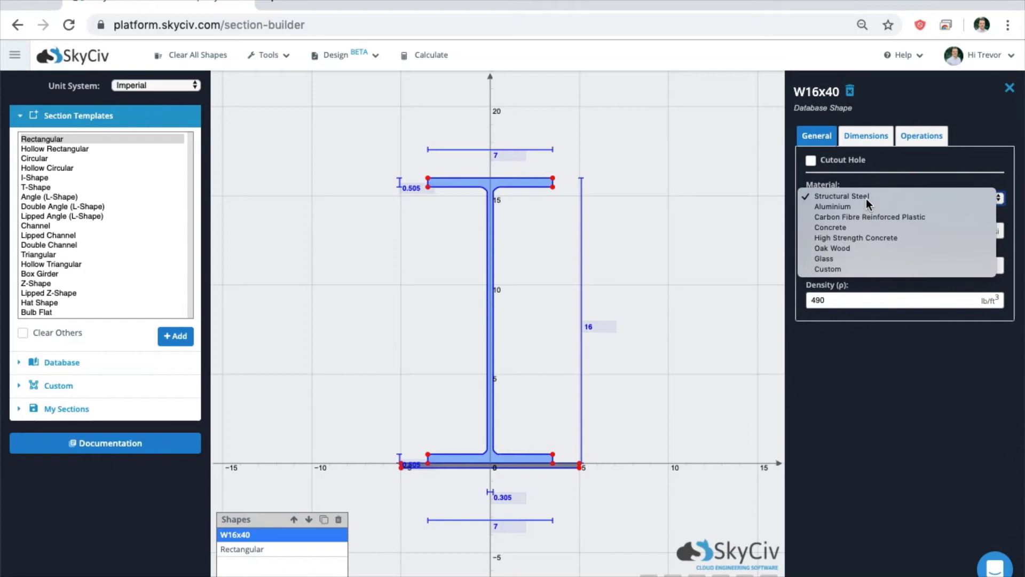
click(868, 203)
click(546, 465)
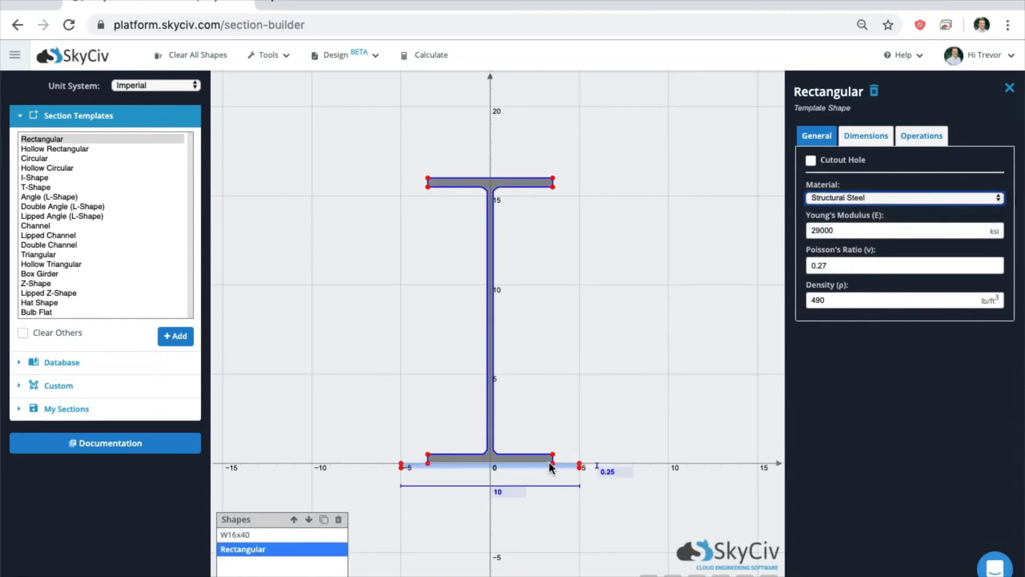
click(866, 198)
click(880, 170)
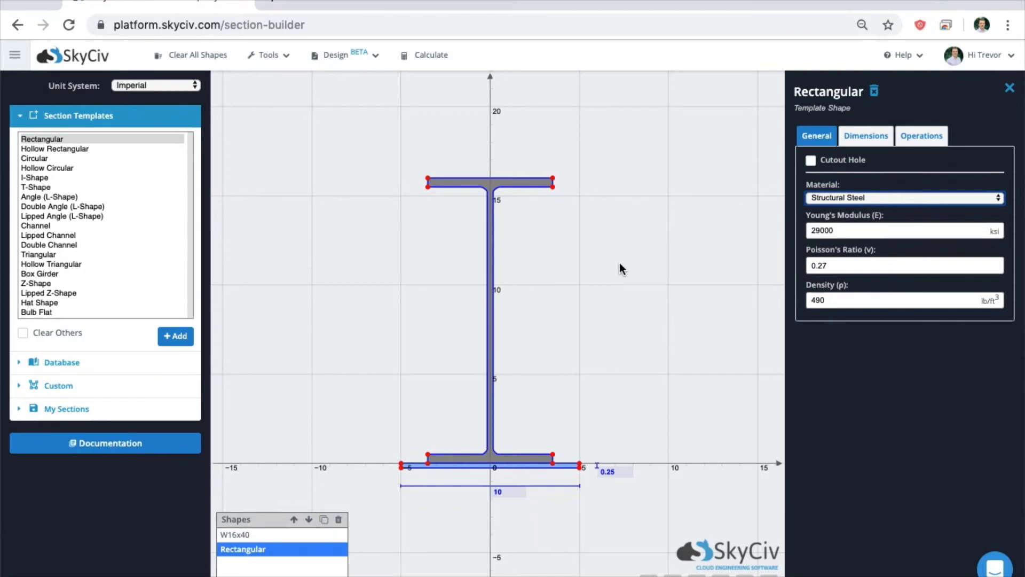
- Calculate section properties: area 14.2921 in², Sxt 69.4746 in³, Sxb 95.85 in³, J 0.8356 in⁴
click(409, 57)
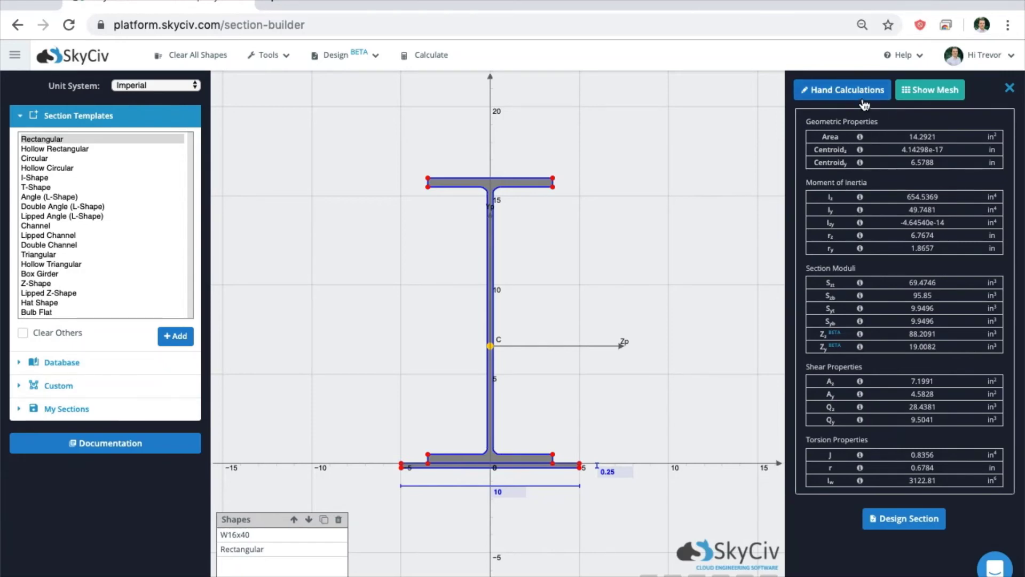
- Show the FEA mesh and inspect it from the web down to the plate, then review the property tables
click(943, 96)
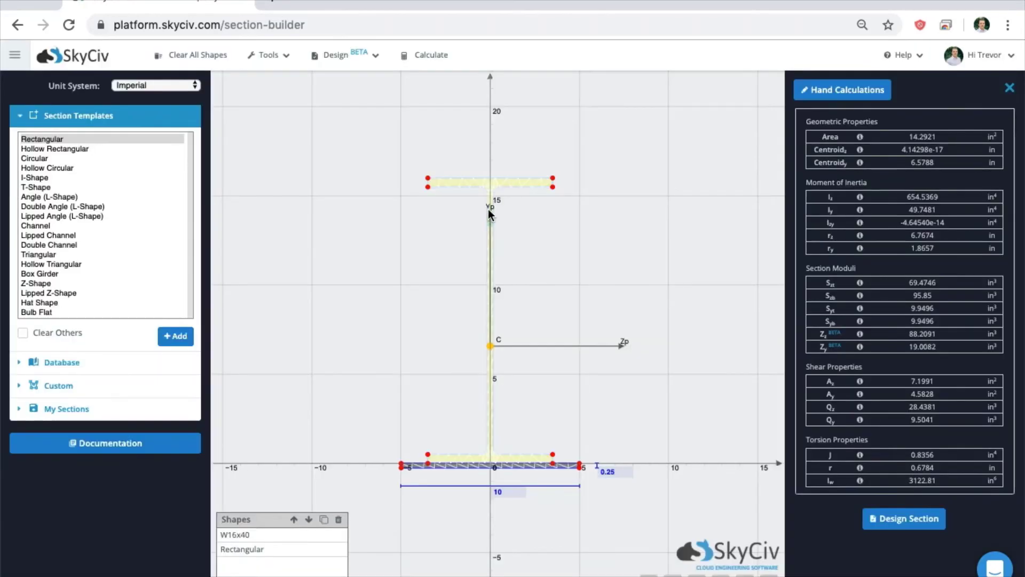
scroll(488, 209, up, 4)
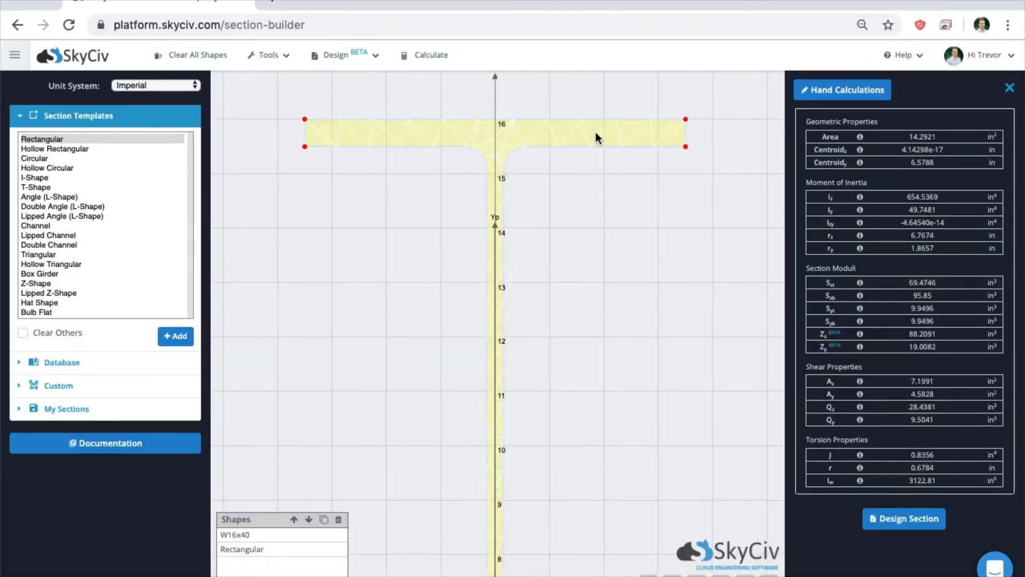
click(629, 432)
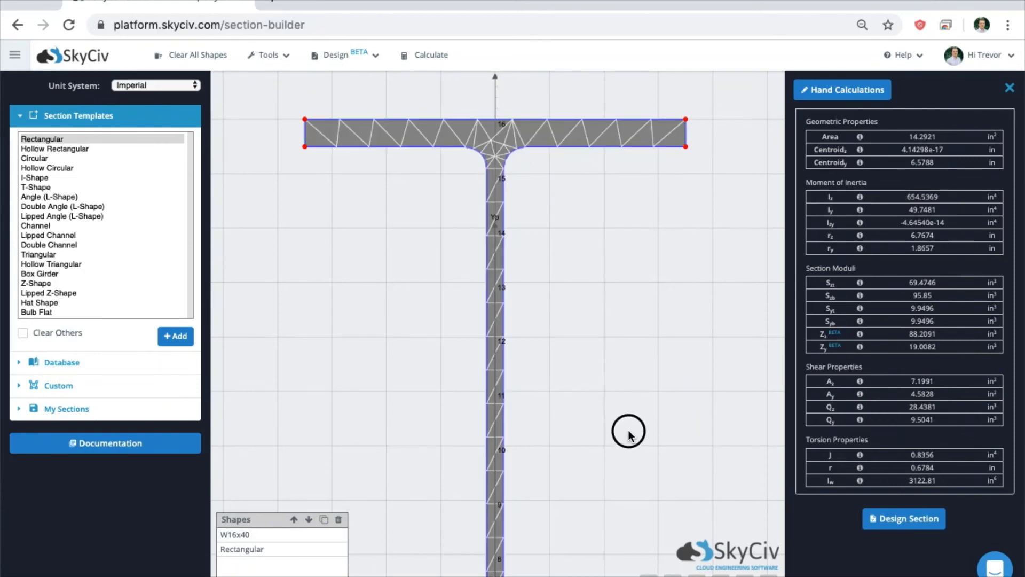
click(723, 574)
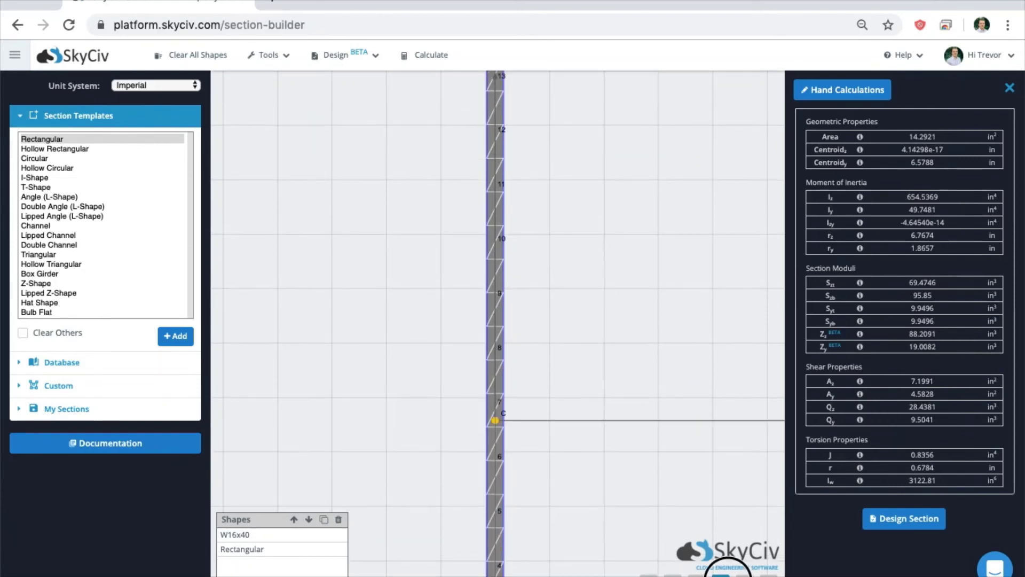
click(727, 574)
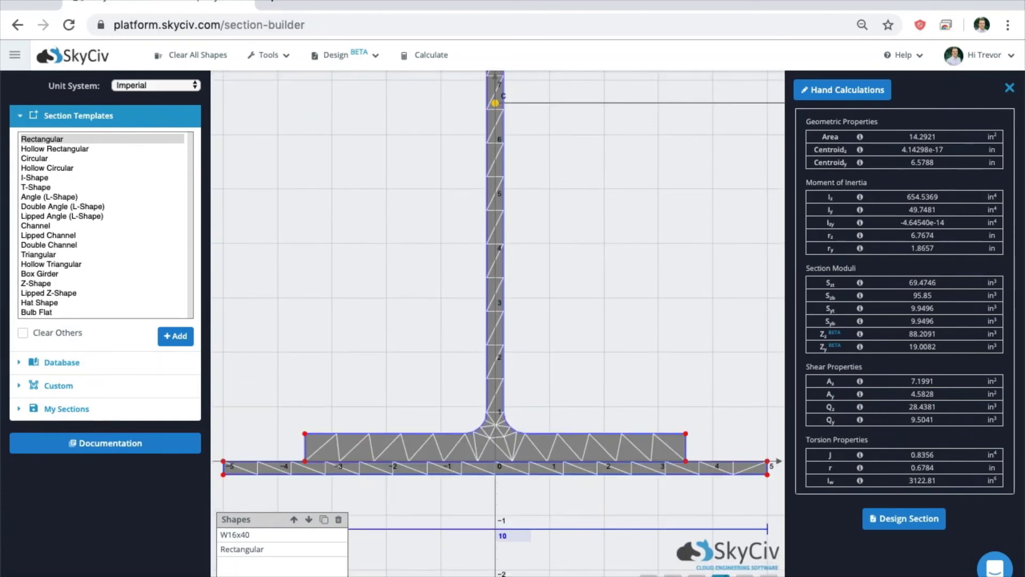
scroll(645, 374, down, 3)
click(745, 575)
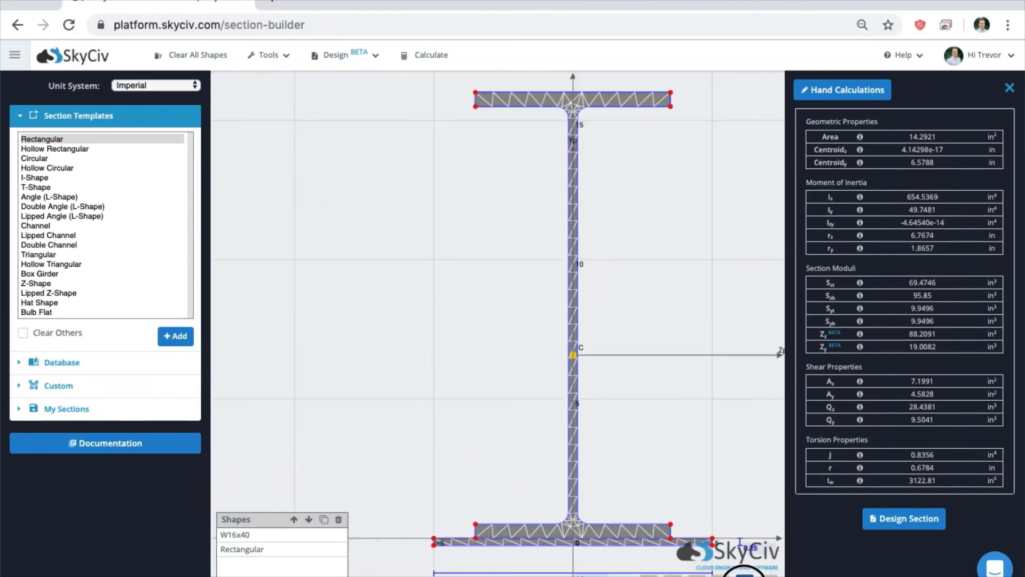
scroll(659, 374, down, 2)
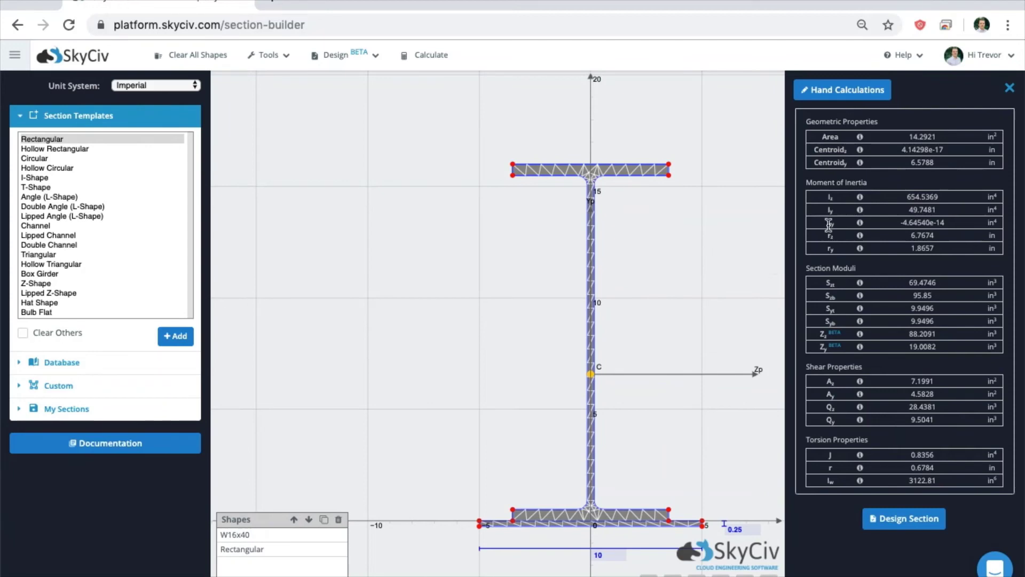
drag(812, 122, 954, 419)
click(938, 393)
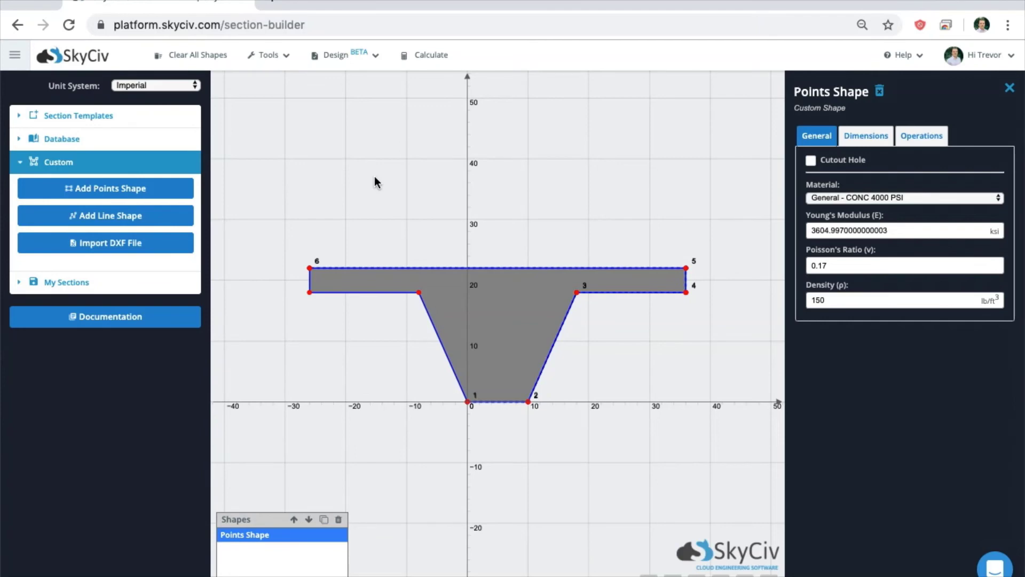
- Start a concrete section design from the Design menu's Concrete option
click(376, 66)
click(342, 82)
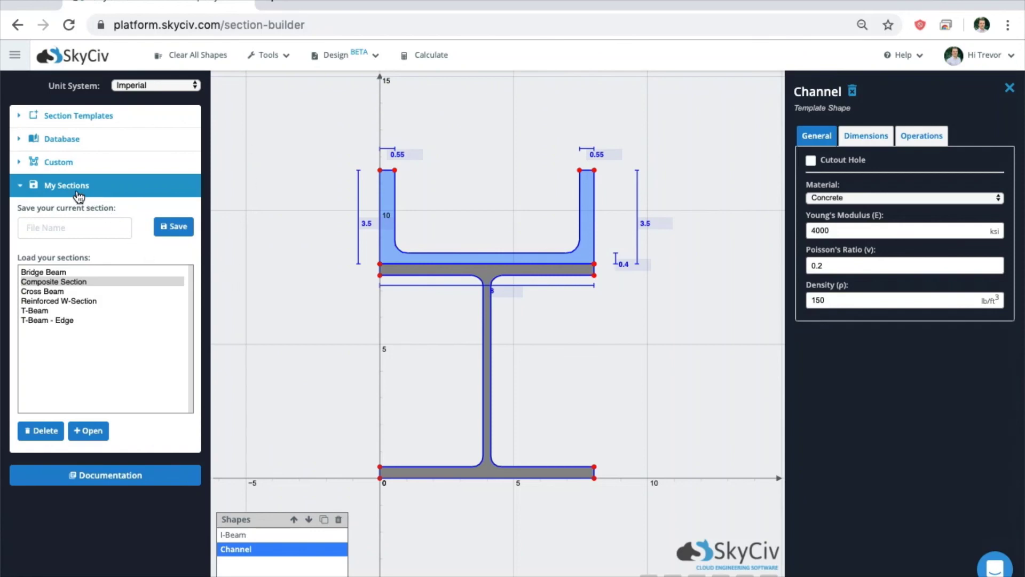
click(69, 227)
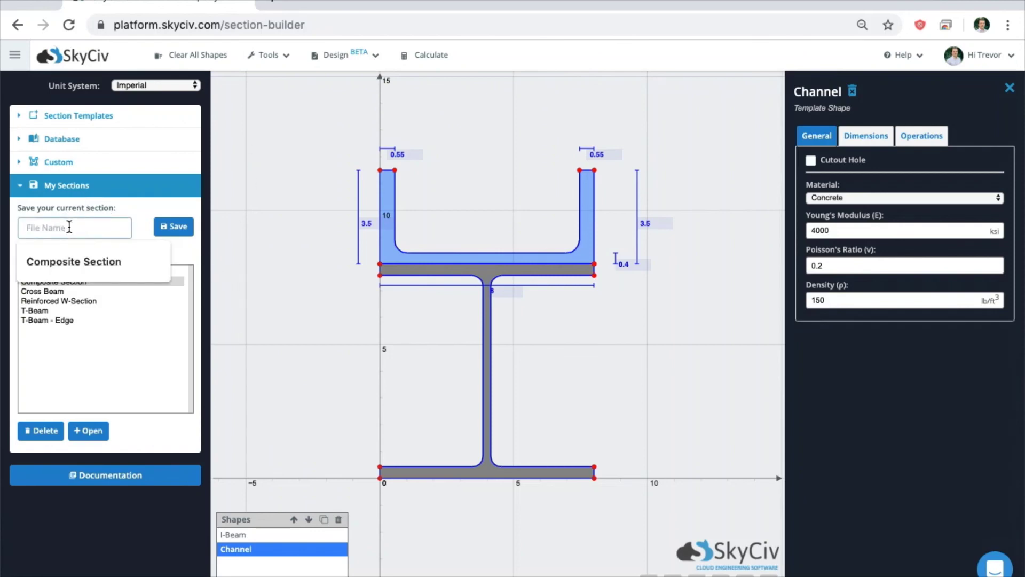
click(174, 193)
click(170, 197)
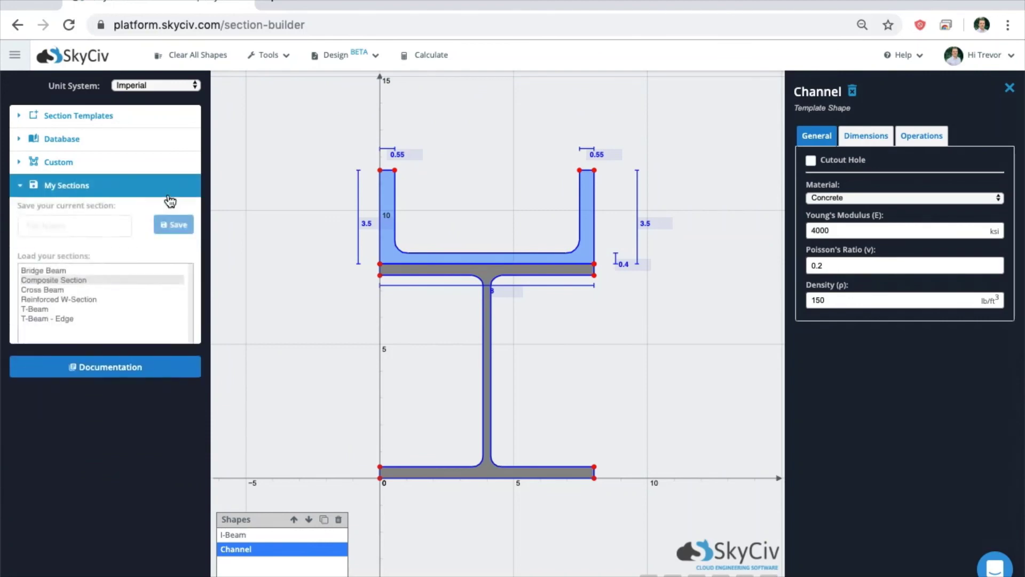